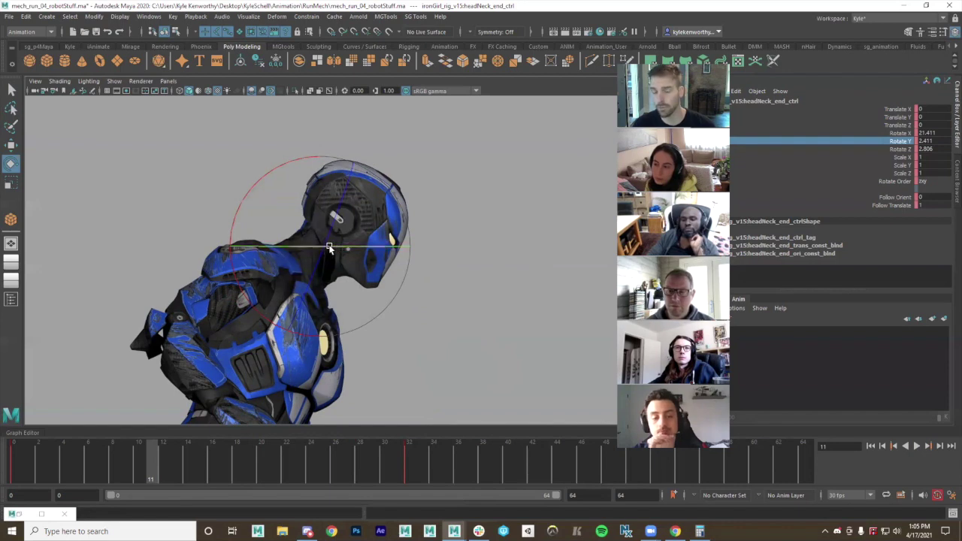
# Try rotating the head control about its Y axis and undo the test rotations
pyautogui.moveTo(326, 246)
pyautogui.mouseDown()
pyautogui.moveTo(347, 259)
pyautogui.moveTo(335, 244)
pyautogui.mouseUp()
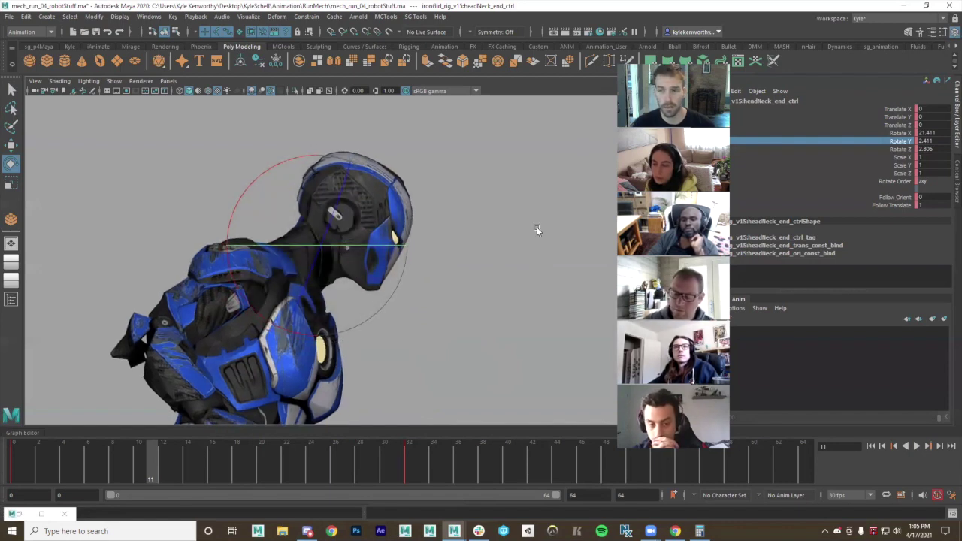
pyautogui.hotkey('ctrl', 'z')
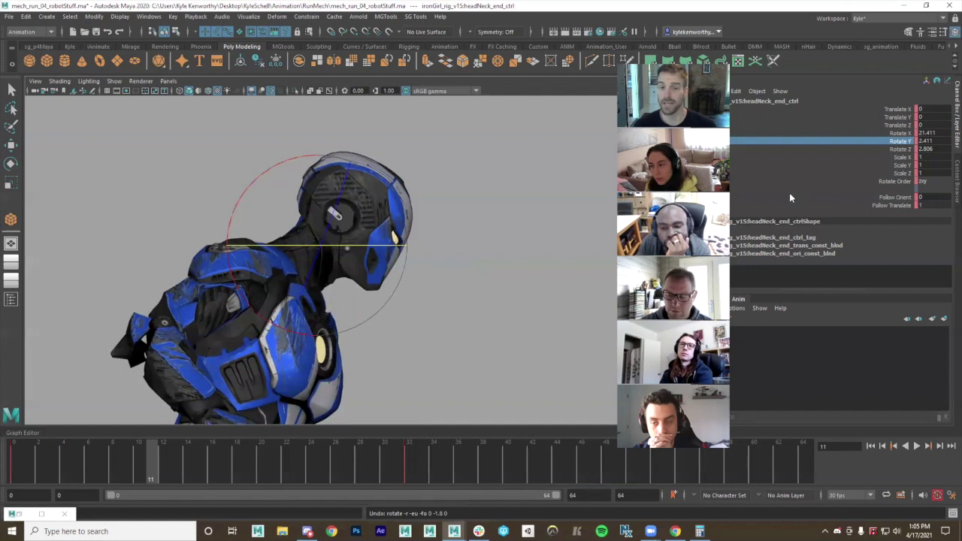
pyautogui.press('e')
pyautogui.moveTo(507, 194); pyautogui.dragTo(547, 195)
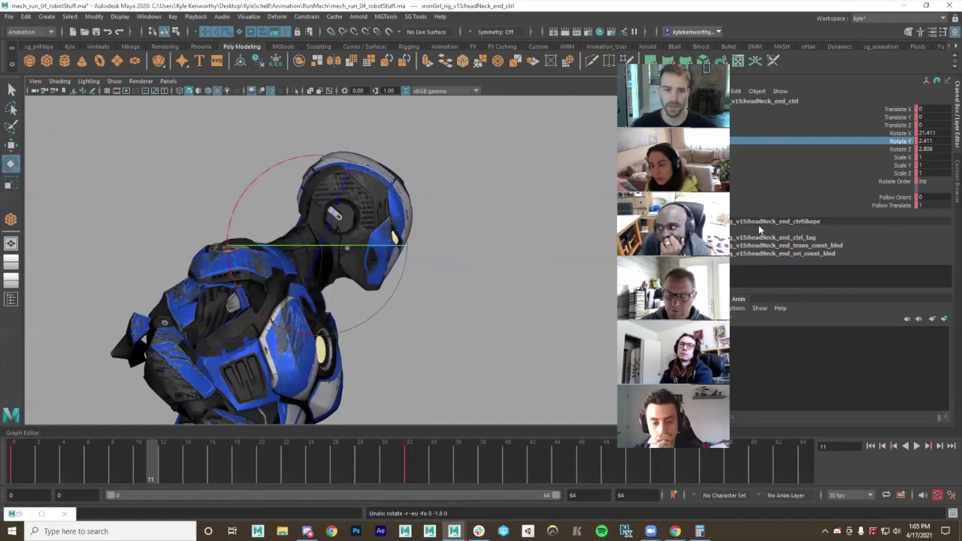
pyautogui.keyDown('alt'); pyautogui.moveTo(582, 229); pyautogui.dragTo(487, 252); pyautogui.keyUp('alt')
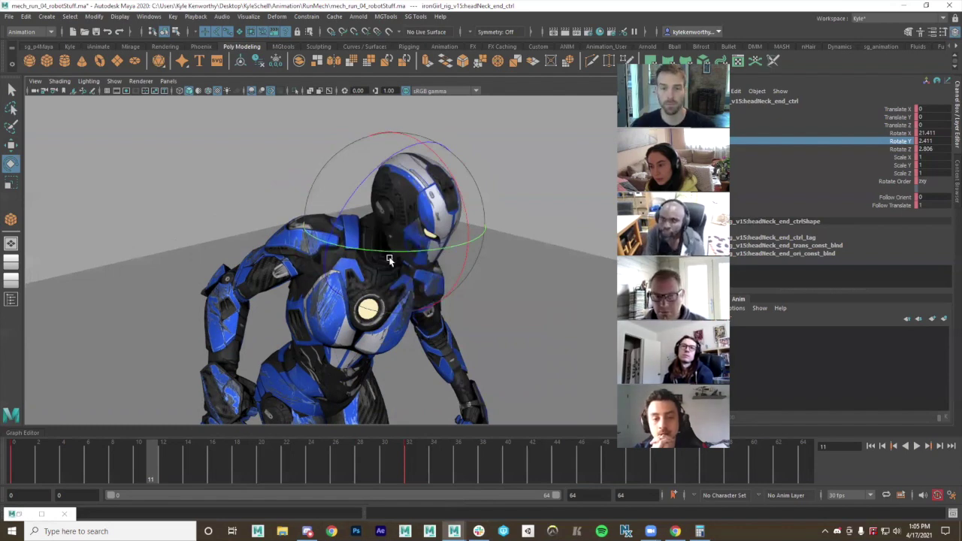
pyautogui.moveTo(387, 255); pyautogui.dragTo(555, 251)
pyautogui.hotkey('ctrl', 'z')
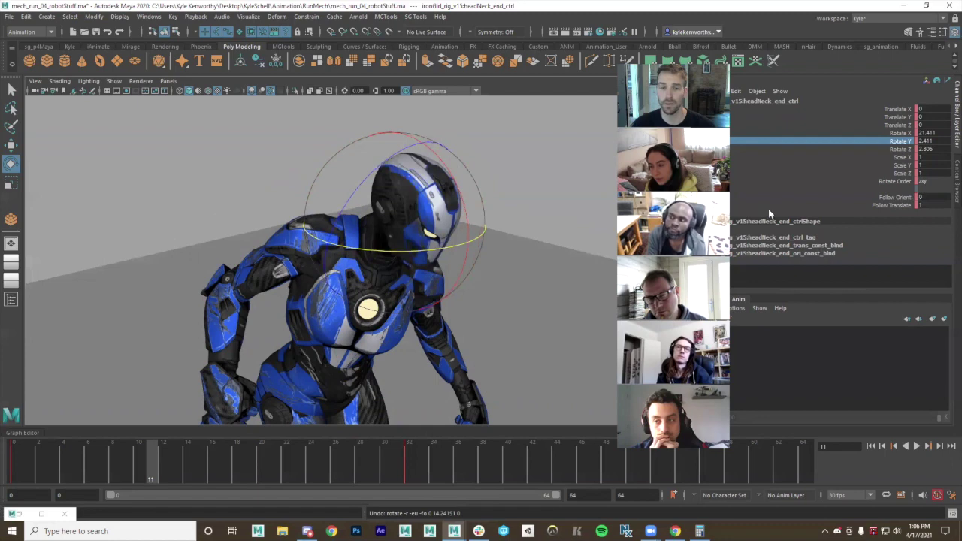
# Try rotating the head control to about 20.2 in Z and about 8.2 in X, undoing each rotation
pyautogui.moveTo(464, 214); pyautogui.dragTo(348, 199)
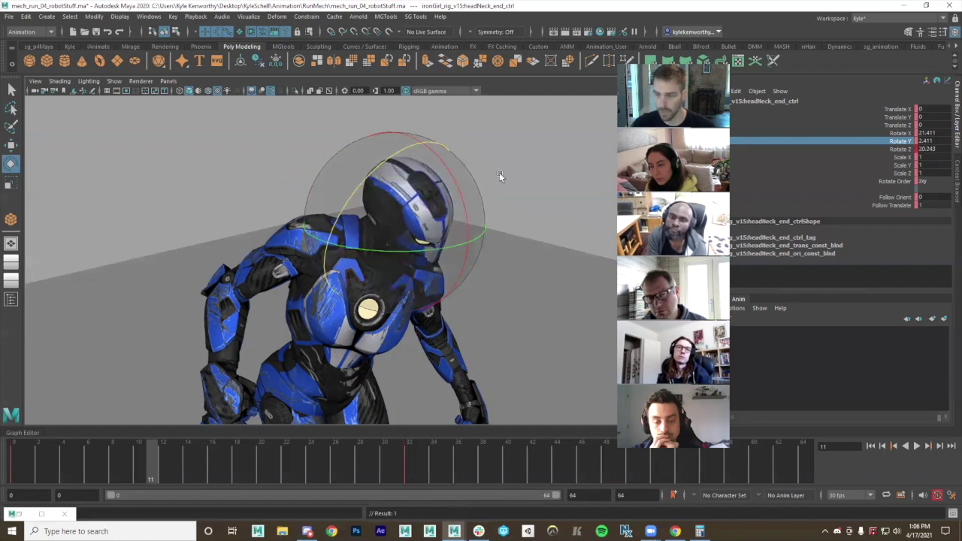
pyautogui.hotkey('ctrl', 'z')
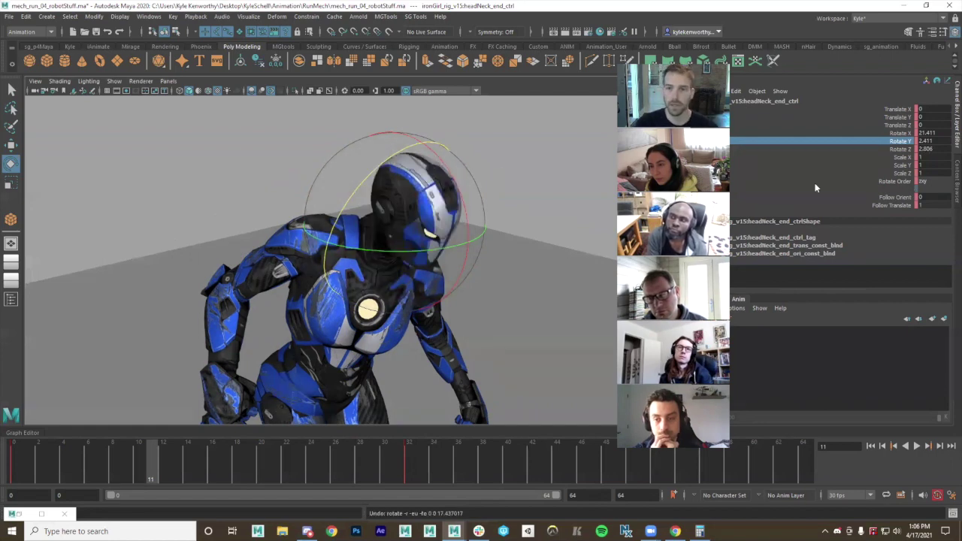
pyautogui.keyDown('alt'); pyautogui.moveTo(481, 263); pyautogui.dragTo(477, 207); pyautogui.keyUp('alt')
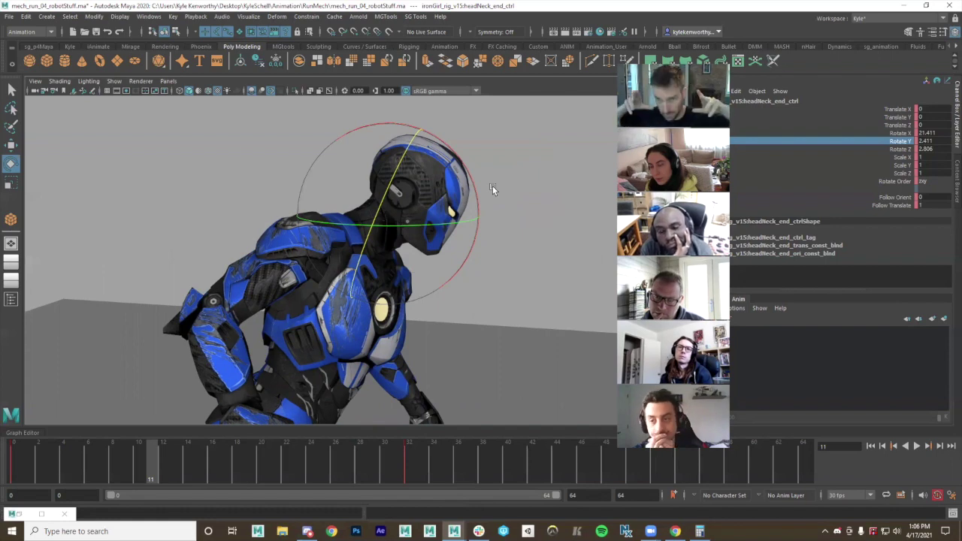
pyautogui.moveTo(514, 222)
pyautogui.keyDown('alt'); pyautogui.mouseDown()
pyautogui.moveTo(526, 249)
pyautogui.moveTo(469, 225)
pyautogui.moveTo(454, 244)
pyautogui.moveTo(514, 216)
pyautogui.mouseUp(); pyautogui.keyUp('alt')
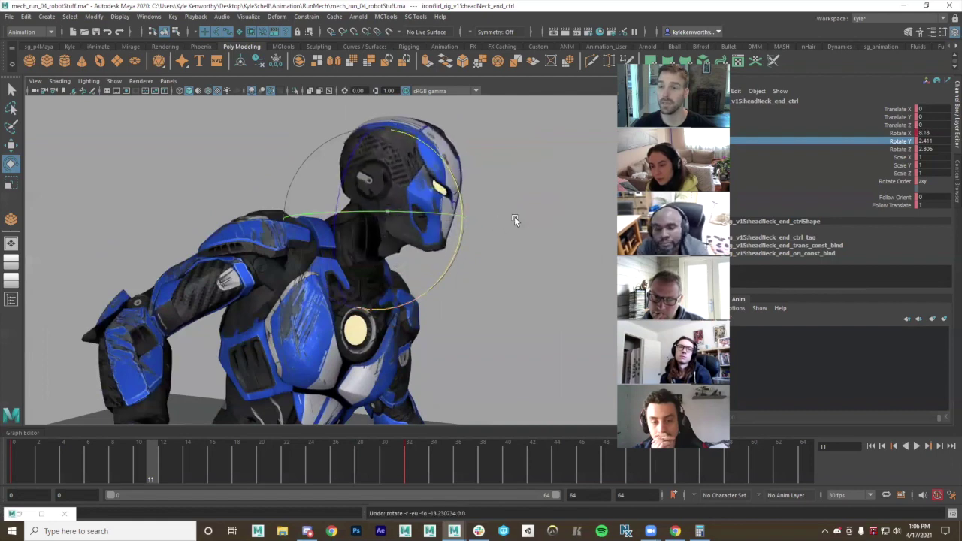
pyautogui.hotkey('ctrl', 'z')
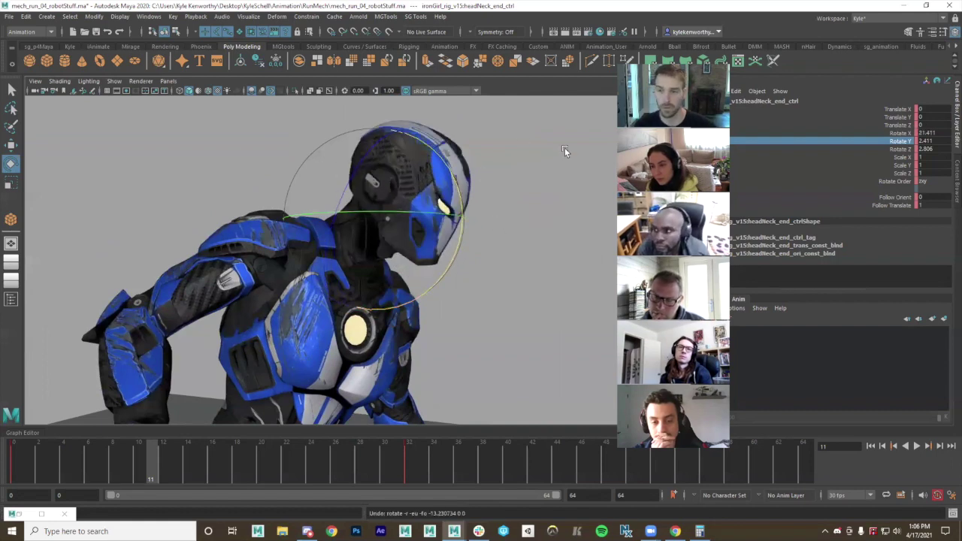
# Change the head control's Rotate Order to zyx directly, keeping the Rotate tool active
pyautogui.click(904, 182)
pyautogui.rightClick(904, 182)
pyautogui.click(884, 373)
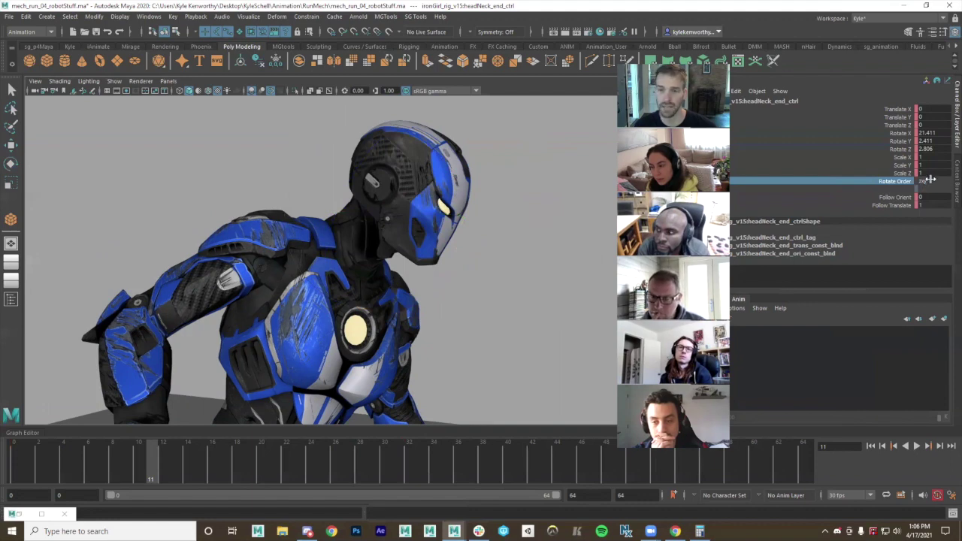
pyautogui.press('e')
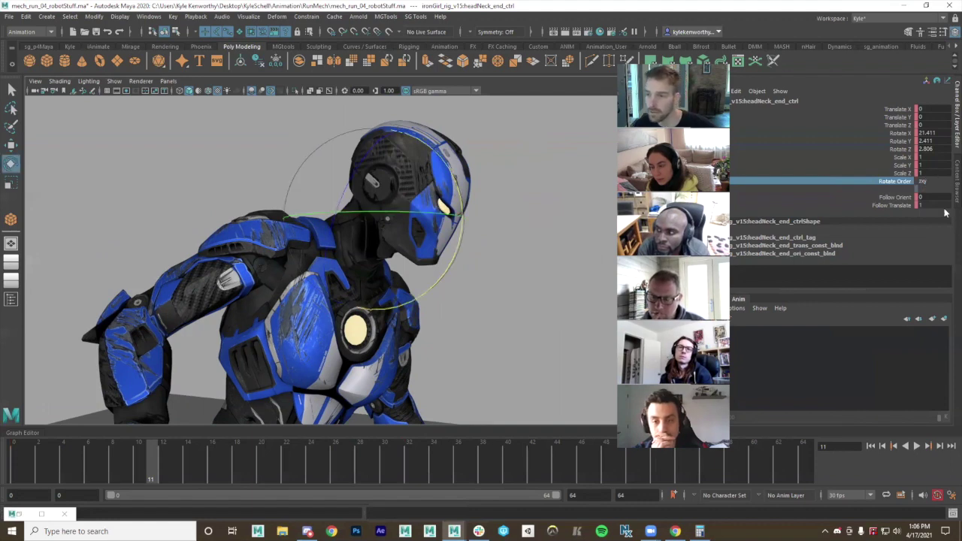
pyautogui.click(931, 182)
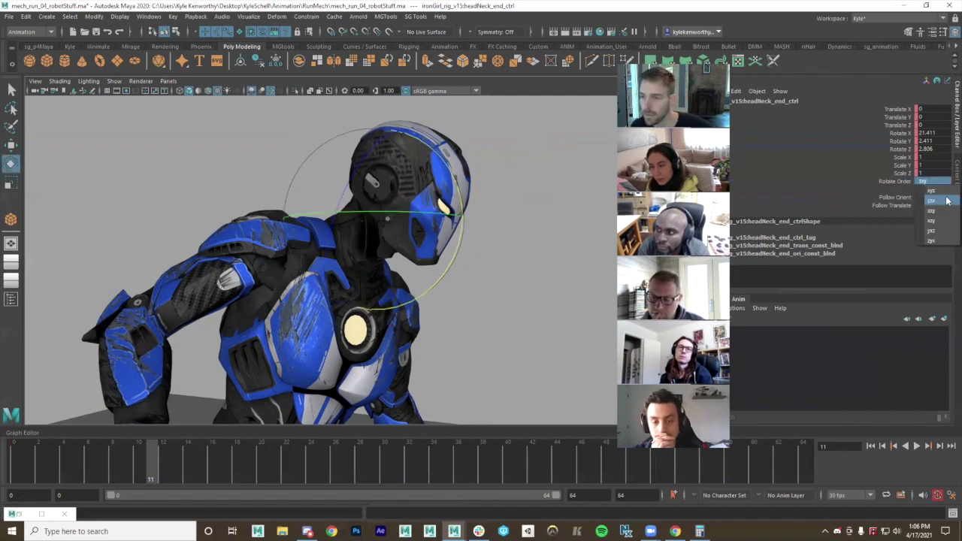
pyautogui.click(930, 240)
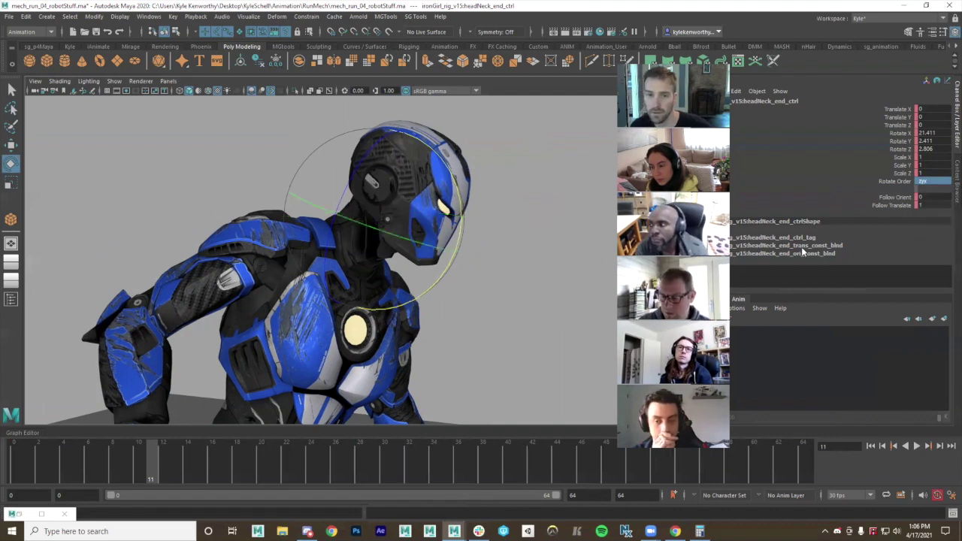
# Test the head control's rotation axes in zyx order, swinging Rotate X to about -34.7, and undo the Y rotation
pyautogui.keyDown('alt'); pyautogui.moveTo(481, 252); pyautogui.dragTo(463, 181); pyautogui.keyUp('alt')
pyautogui.hotkey('ctrl', 'z')
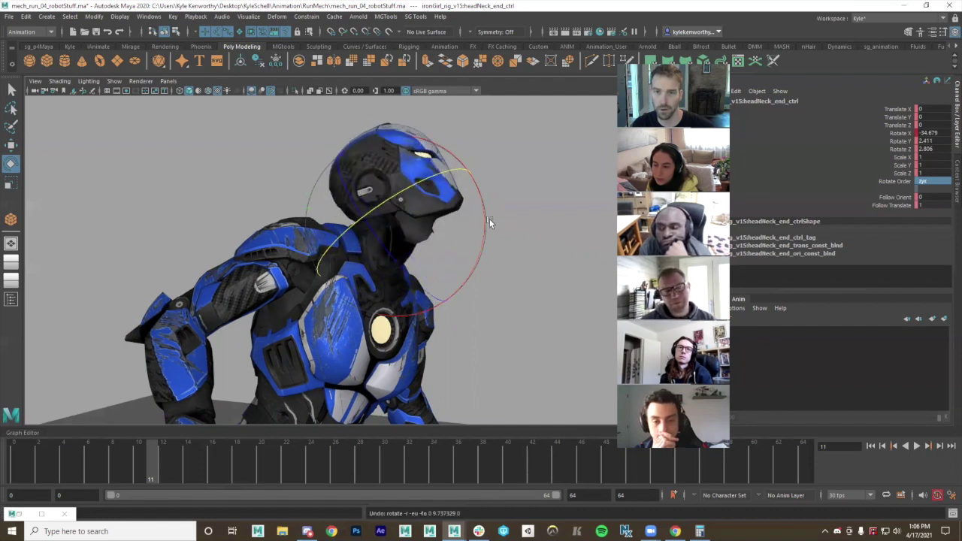
pyautogui.moveTo(484, 226); pyautogui.dragTo(346, 280)
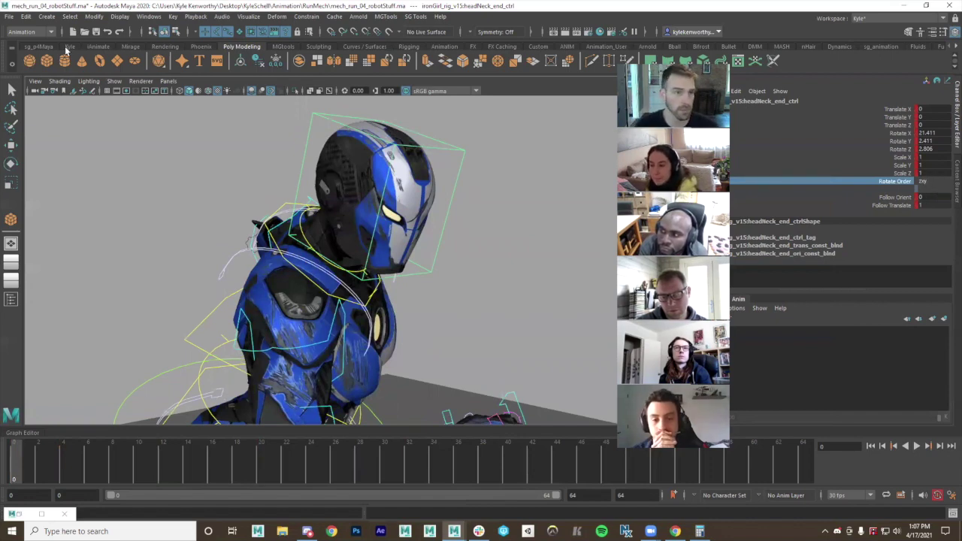
# Open the Convert Rotation Order tool from the Kyle shelf and place its window clear of the character's head
pyautogui.click(68, 46)
pyautogui.keyDown('alt'); pyautogui.moveTo(139, 150); pyautogui.dragTo(164, 200); pyautogui.keyUp('alt')
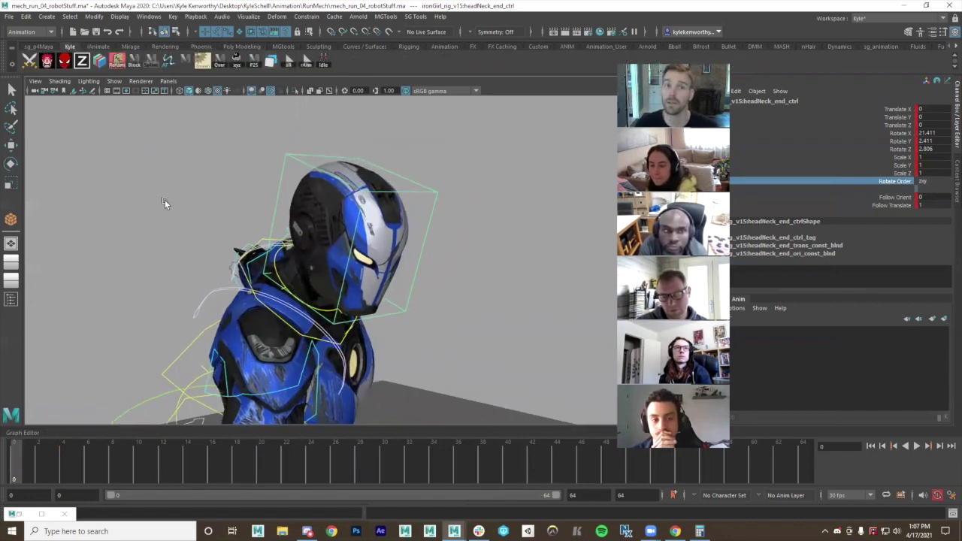
pyautogui.click(236, 61)
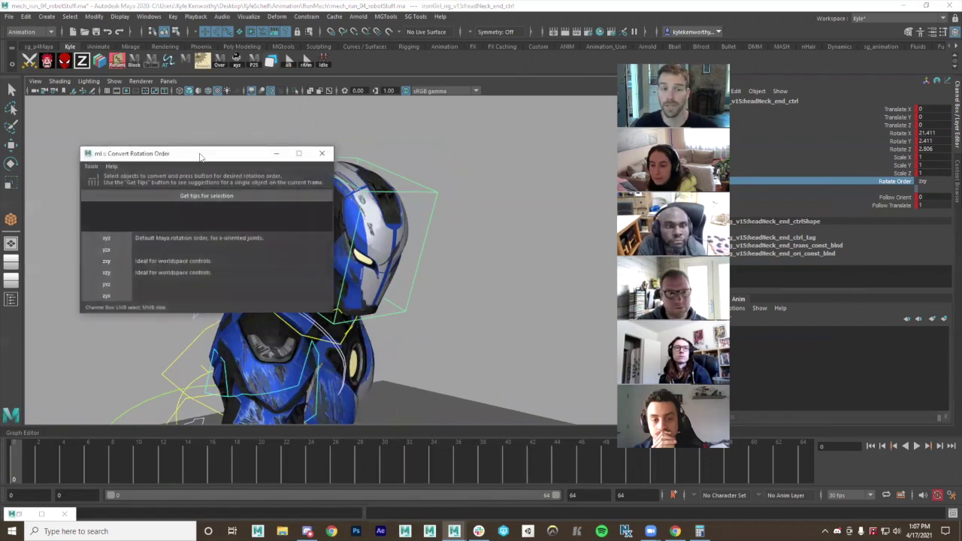
pyautogui.moveTo(200, 156); pyautogui.dragTo(155, 136)
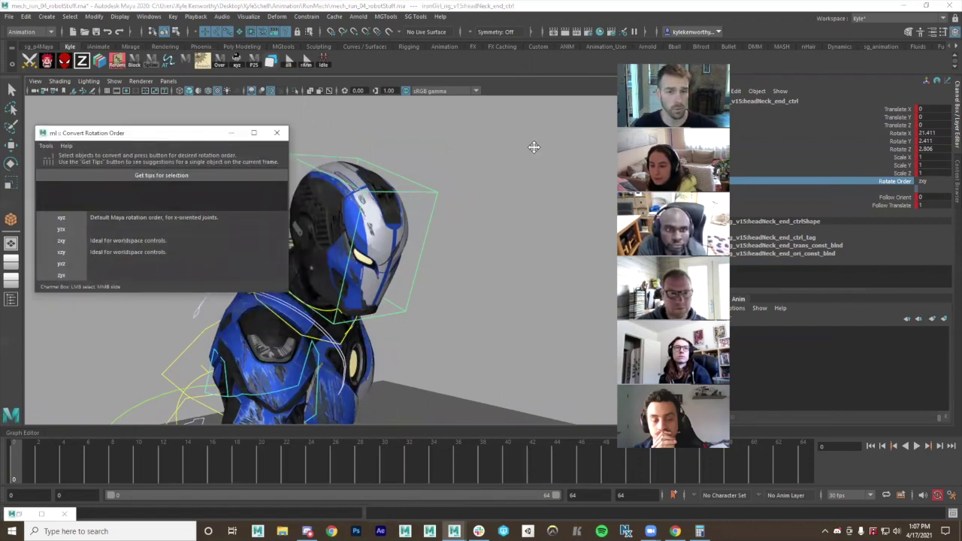
pyautogui.keyDown('alt'); pyautogui.moveTo(534, 146); pyautogui.dragTo(475, 168); pyautogui.keyUp('alt')
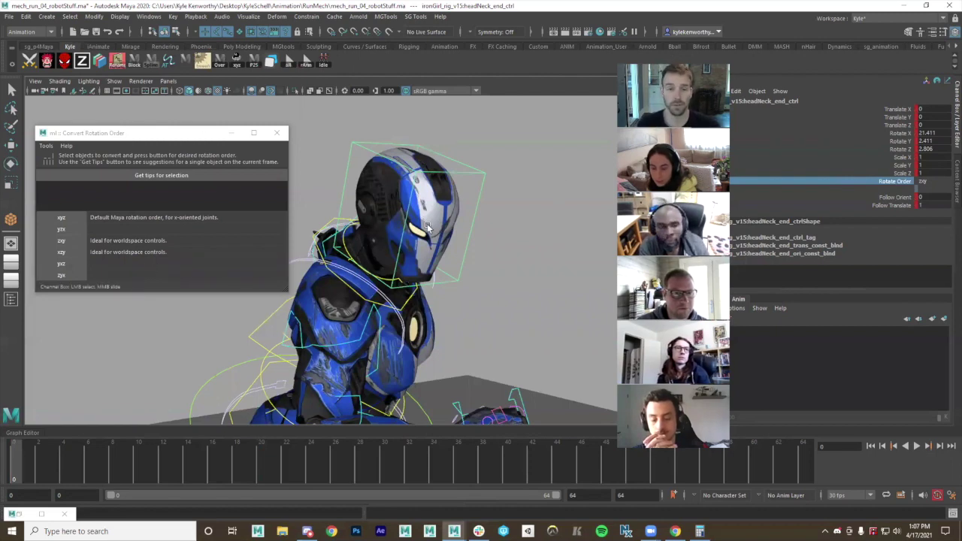
# With the head control selected and its rotate manipulator shown, get rotation order tips for the selection
pyautogui.click(520, 221)
pyautogui.click(490, 179)
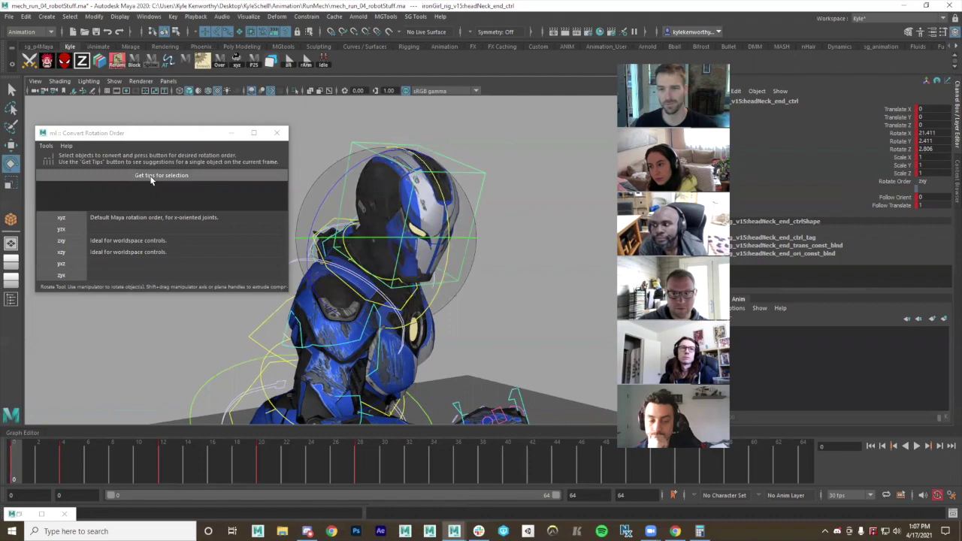
pyautogui.click(516, 147)
pyautogui.click(481, 161)
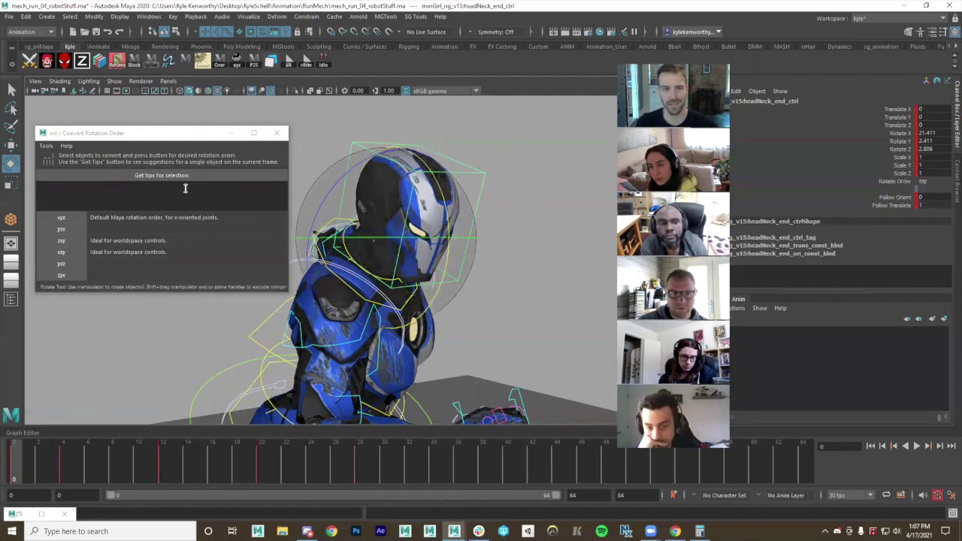
pyautogui.click(180, 177)
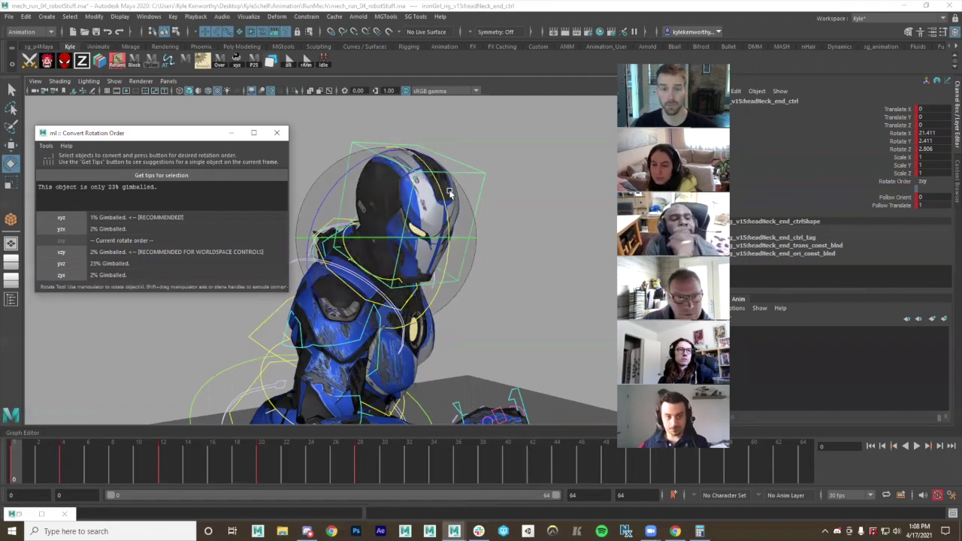
# Try pitching the head control forward to about 98 degrees in Rotate X, and undo the rotation
pyautogui.keyDown('alt'); pyautogui.moveTo(360, 218); pyautogui.dragTo(516, 343); pyautogui.keyUp('alt')
pyautogui.click(576, 221)
pyautogui.click(541, 241)
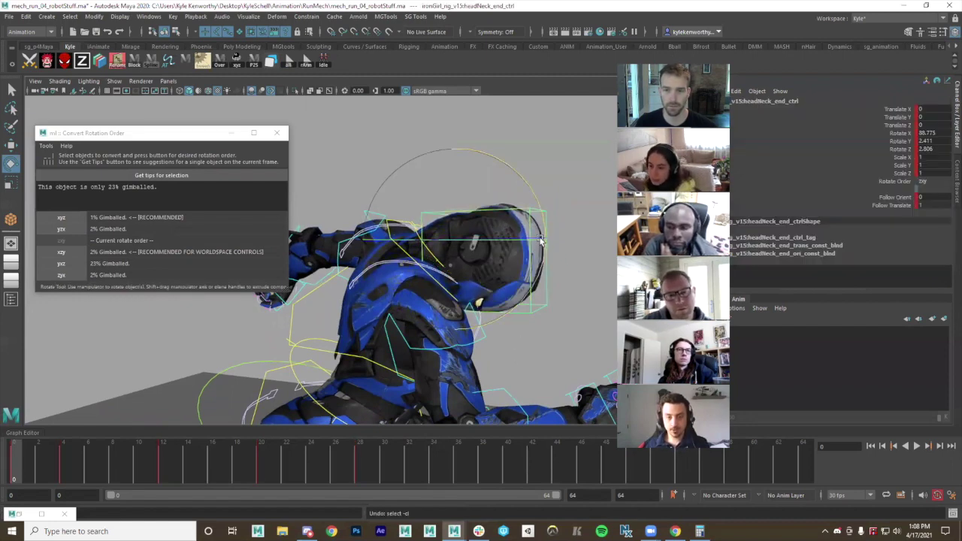
pyautogui.moveTo(535, 272); pyautogui.dragTo(532, 293)
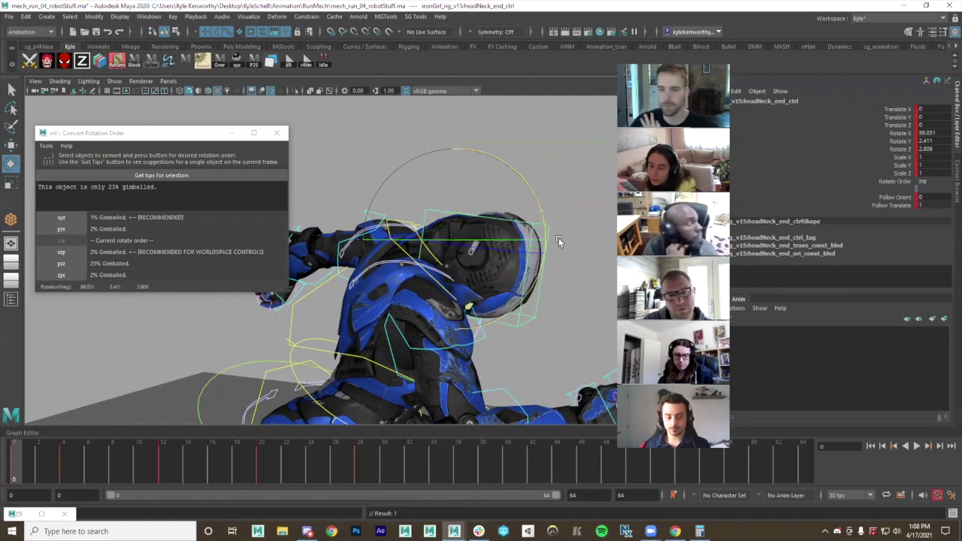
pyautogui.moveTo(559, 261); pyautogui.dragTo(533, 276)
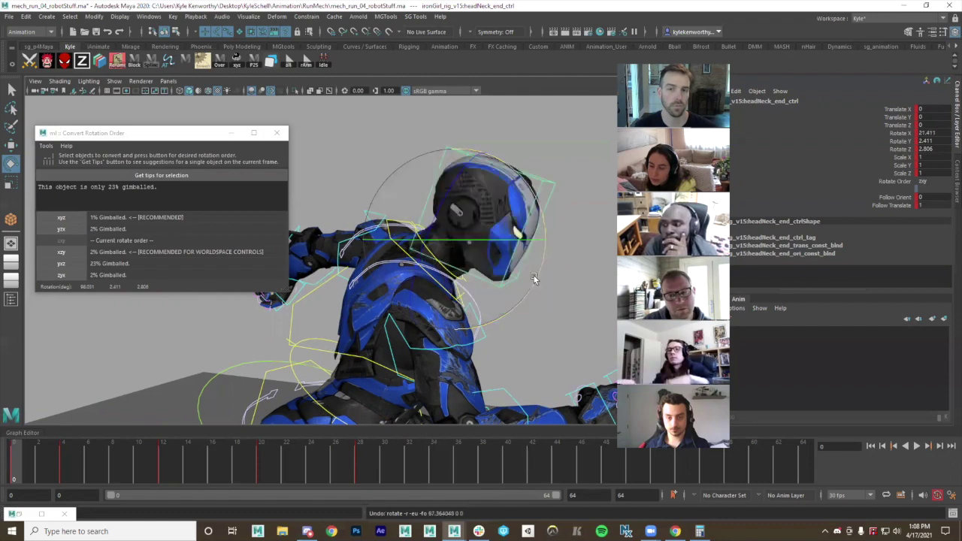
# Convert the head control's rotation order to zyx with the conversion tool, and close the tool
pyautogui.click(73, 274)
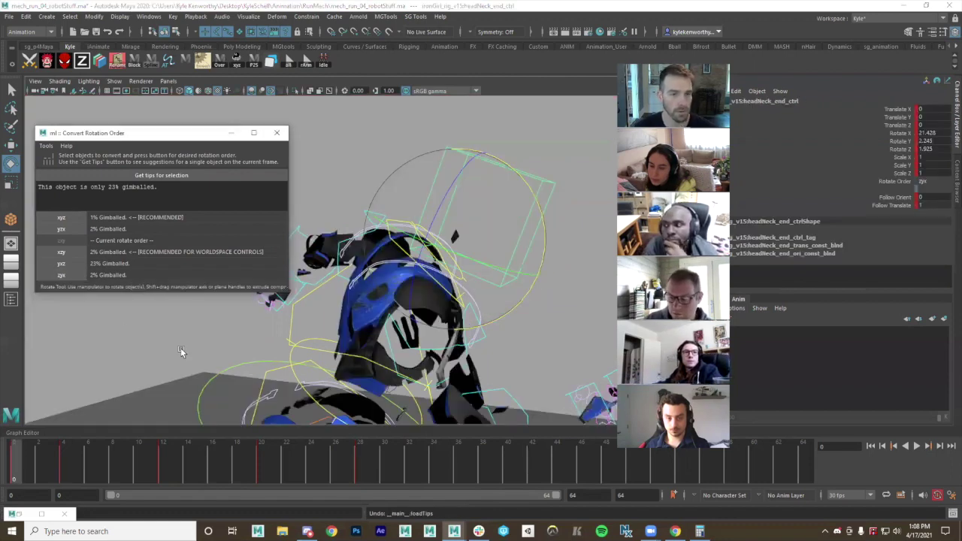
pyautogui.click(277, 137)
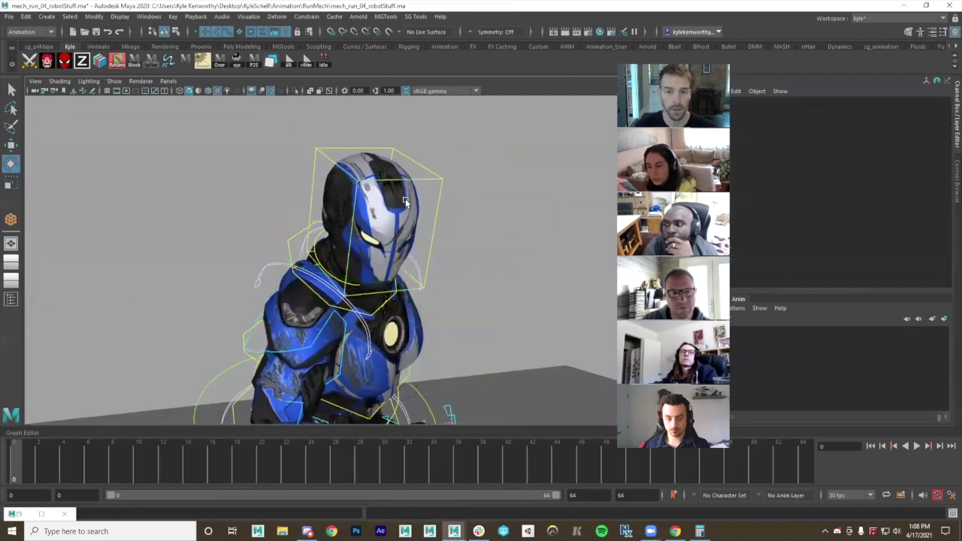
# Select the head control and show its Rotate manipulator in Gimbal orientation
pyautogui.keyDown('alt'); pyautogui.moveTo(405, 201); pyautogui.dragTo(440, 212); pyautogui.keyUp('alt')
pyautogui.press('e')
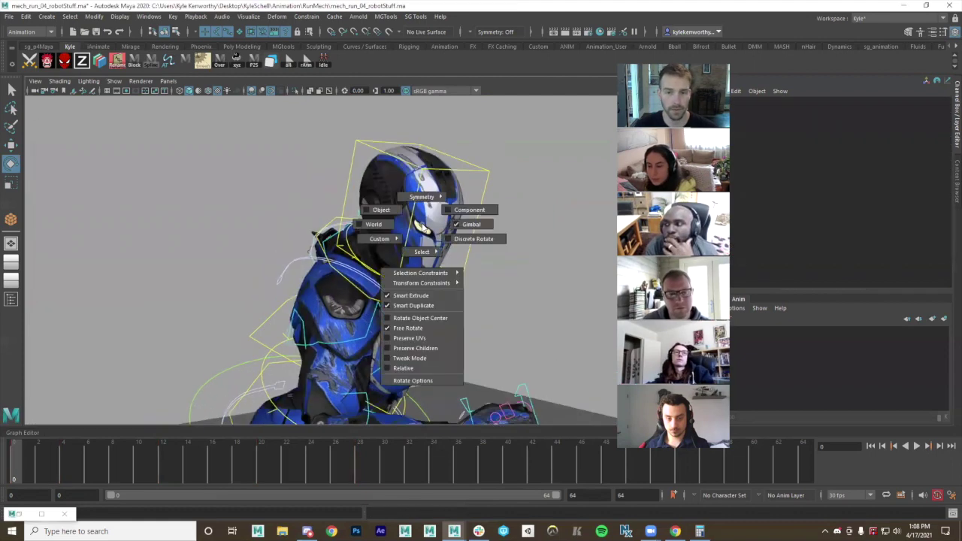
pyautogui.click(470, 234)
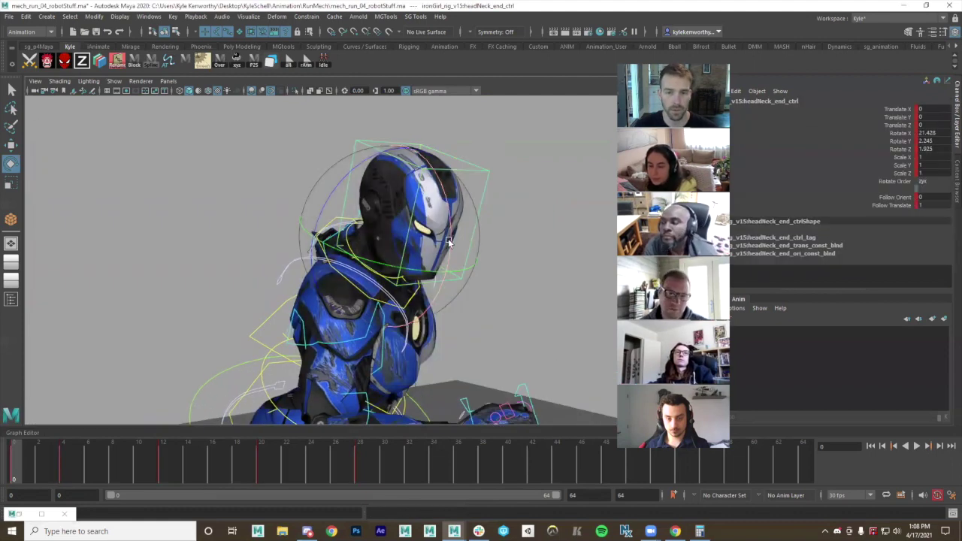